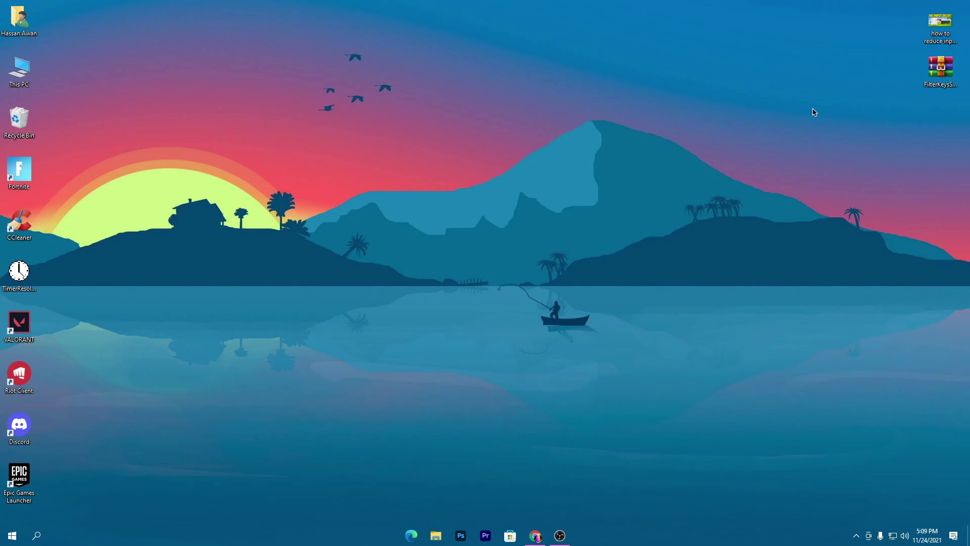
- Search the blog for filterkeysetter, open the FilterKeySetter download post and go to its unlock page
{"action": "left_click", "coordinate": [535, 536]}
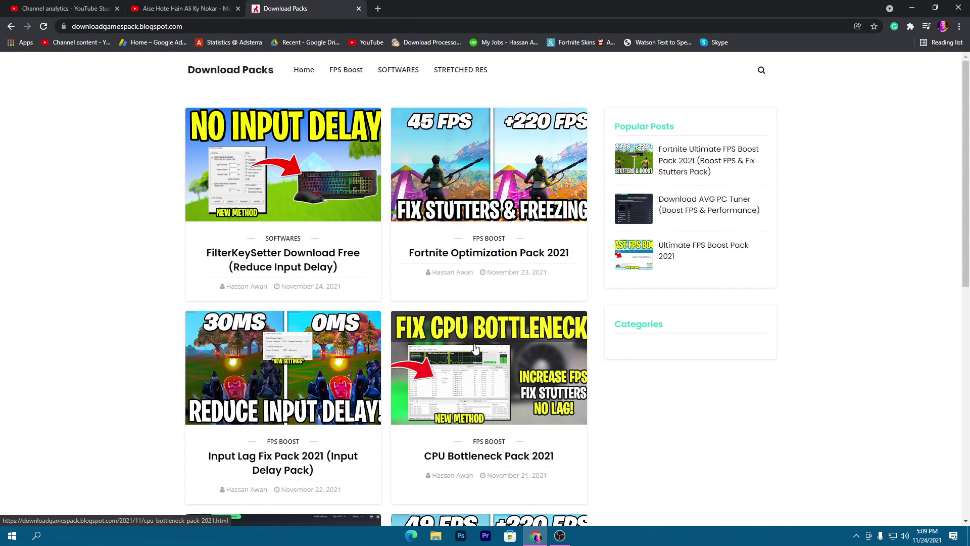
{"action": "left_click", "coordinate": [763, 71]}
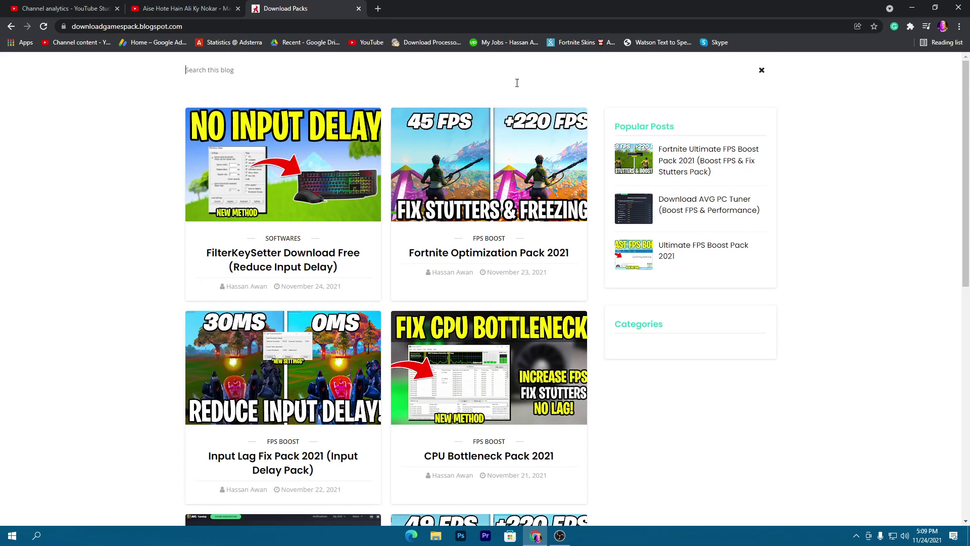
{"action": "type", "text": "filterkeysetter"}
{"action": "key", "text": "Return"}
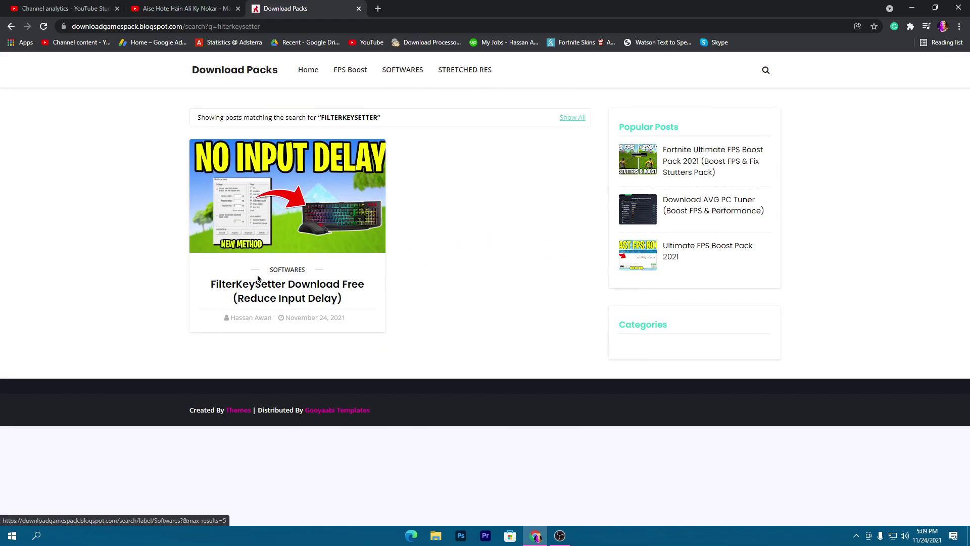
{"action": "left_click", "coordinate": [280, 293]}
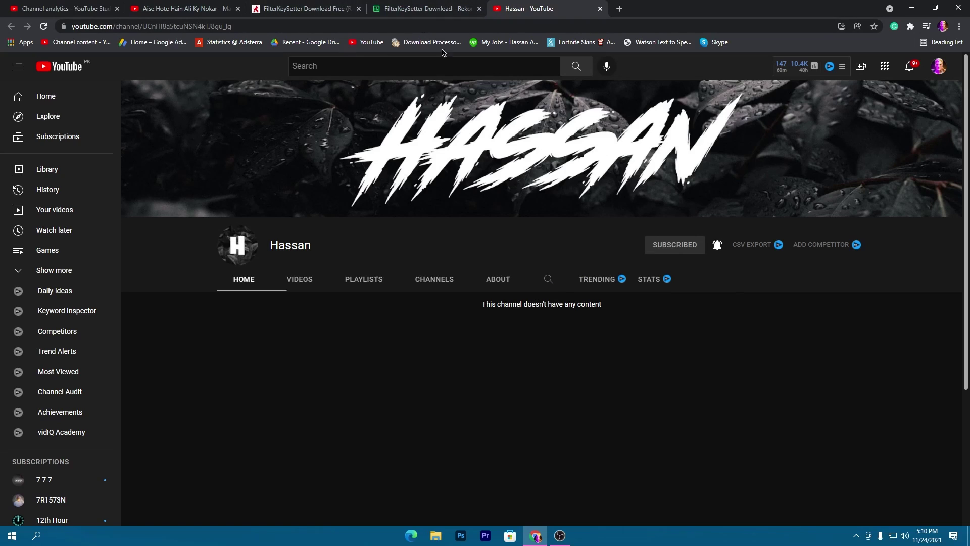
{"action": "left_click", "coordinate": [419, 4]}
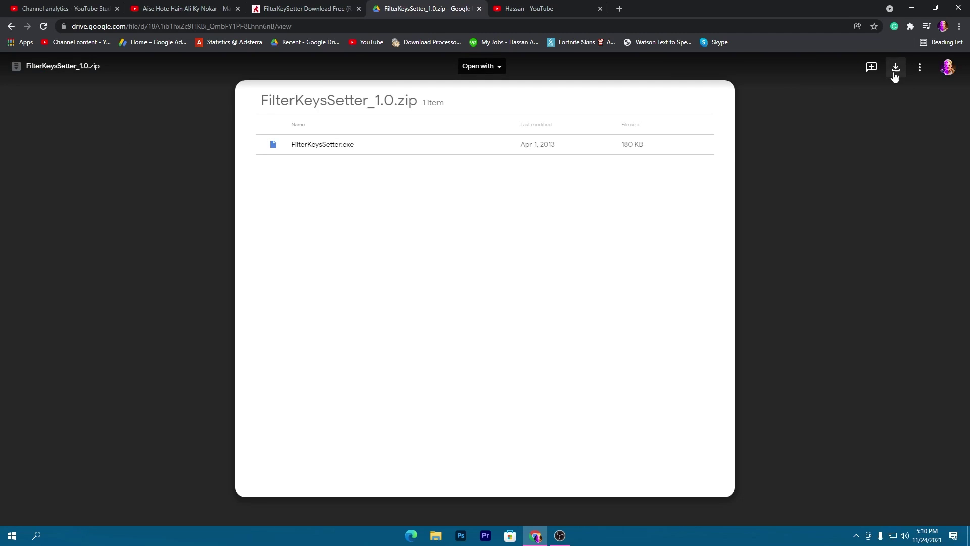
- Download FilterKeysSetter_1.0.zip and extract FilterKeysSetter.exe onto the desktop with WinRAR
{"action": "left_click", "coordinate": [894, 74]}
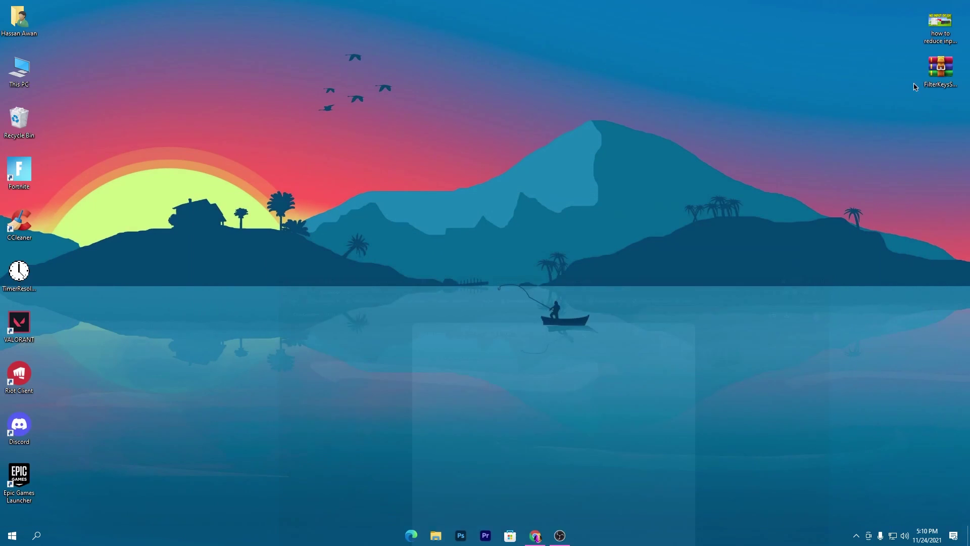
{"action": "left_click_drag", "start_coordinate": [442, 95], "coordinate": [443, 91]}
{"action": "double_click", "coordinate": [441, 68]}
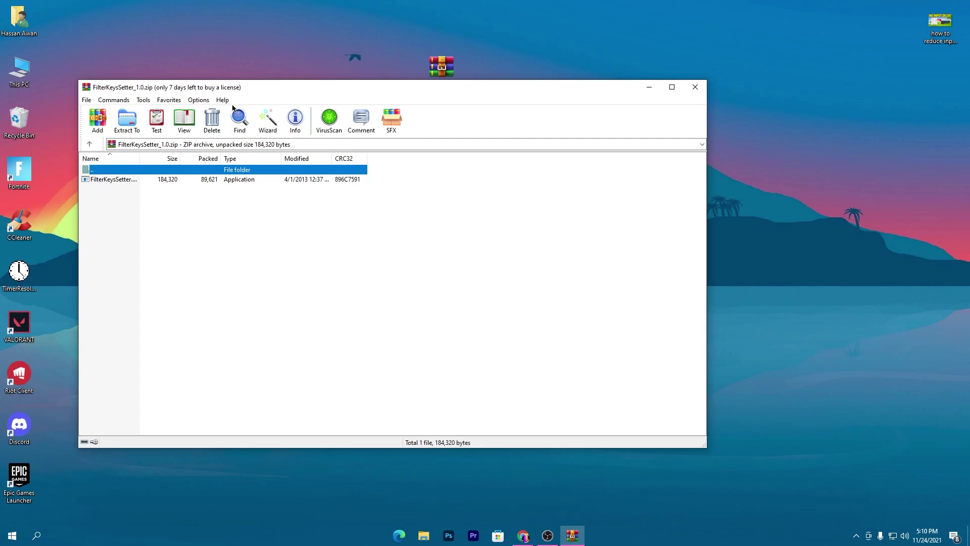
{"action": "left_click_drag", "start_coordinate": [129, 181], "coordinate": [755, 158]}
{"action": "left_click", "coordinate": [695, 87]}
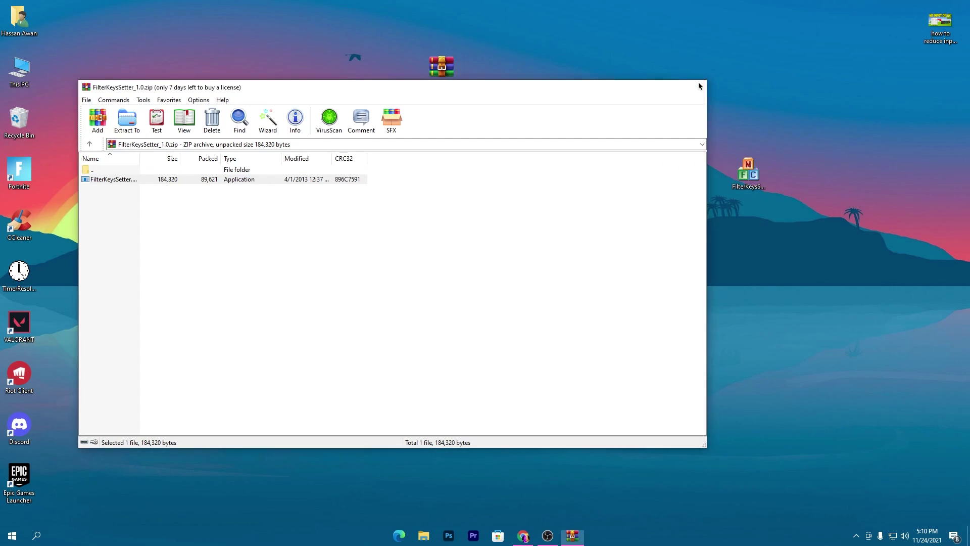
- Run FilterKeysSetter.exe as administrator and approve the permission prompt
{"action": "double_click", "coordinate": [759, 177]}
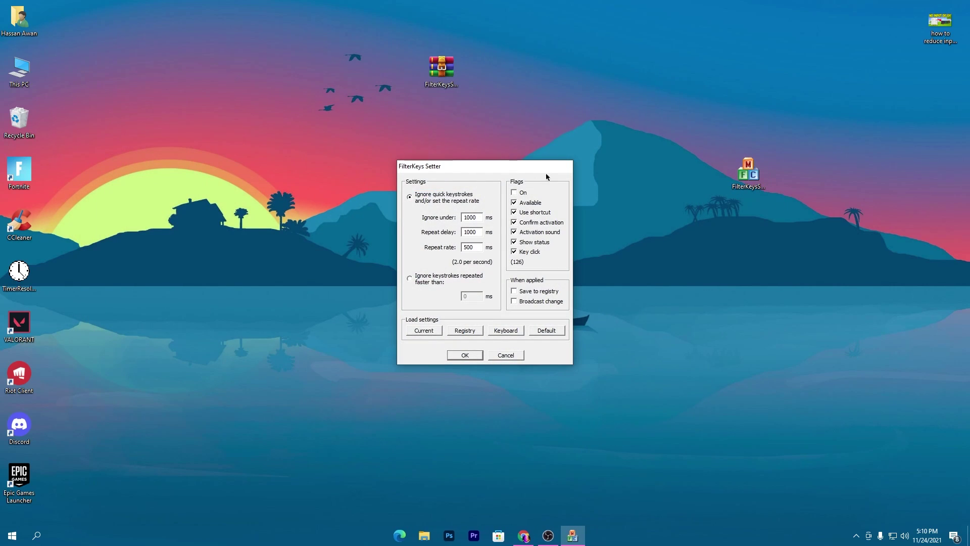
{"action": "left_click", "coordinate": [505, 354]}
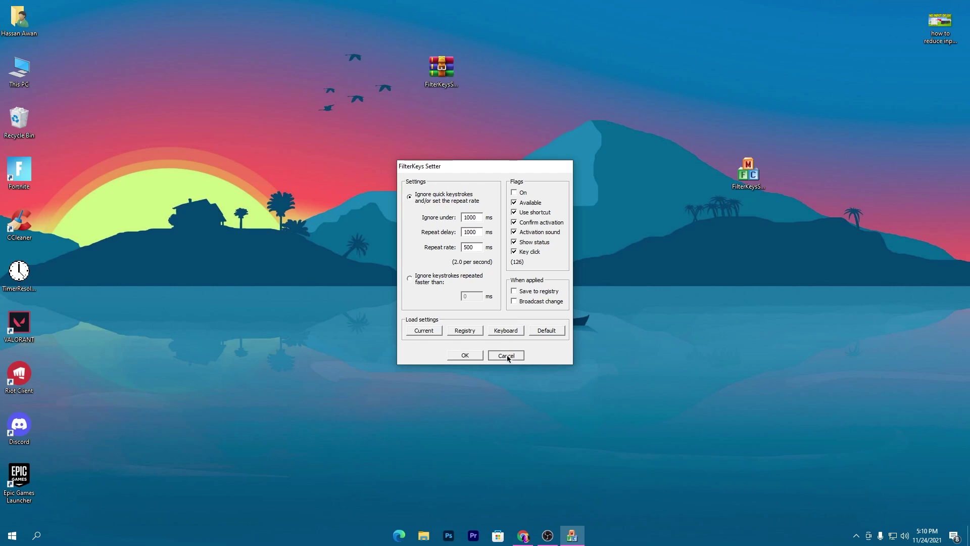
{"action": "right_click", "coordinate": [737, 173]}
{"action": "left_click", "coordinate": [771, 191]}
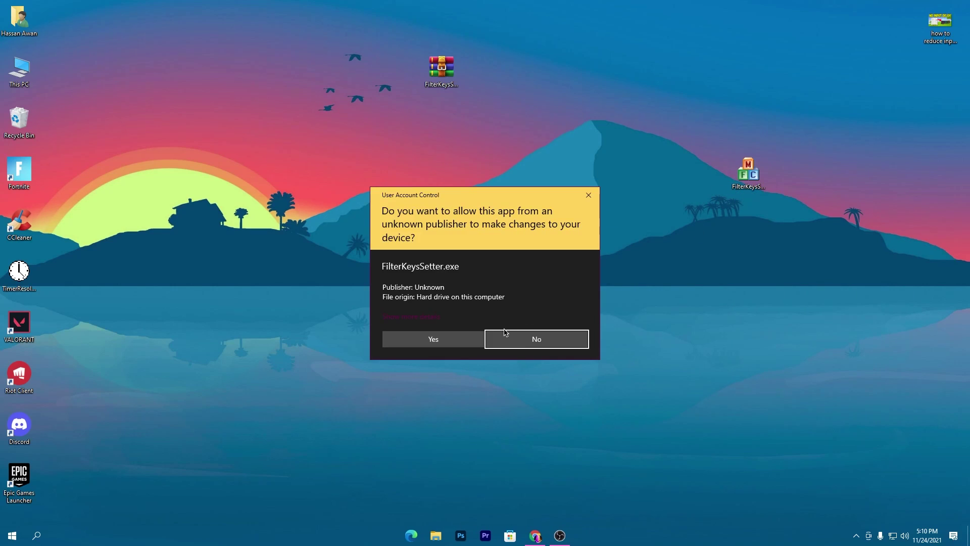
{"action": "left_click", "coordinate": [443, 335]}
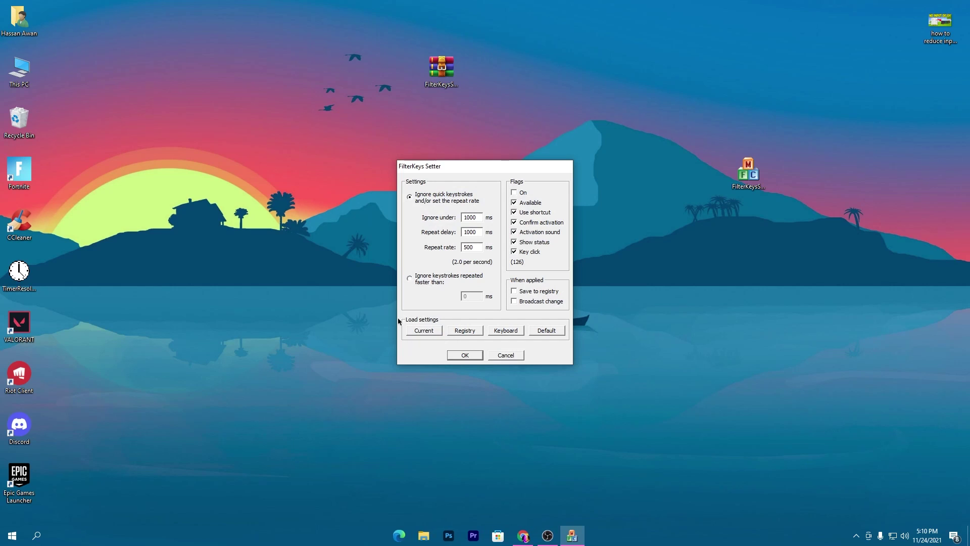
- Turn off Key click, Show status, Activation sound, Confirm activation and Use shortcut, and switch filter keys On
{"action": "left_click_drag", "start_coordinate": [448, 169], "coordinate": [278, 169]}
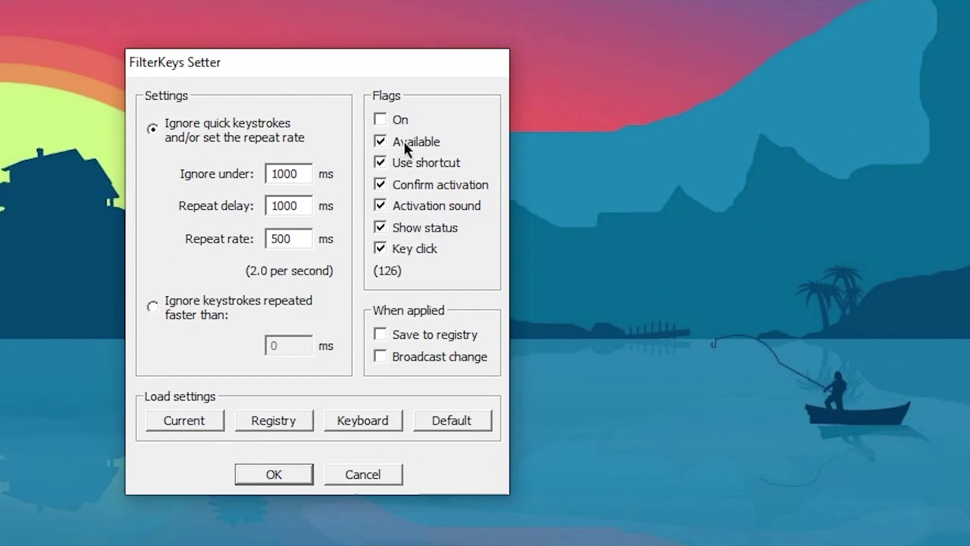
{"action": "left_click", "coordinate": [381, 250]}
{"action": "left_click", "coordinate": [381, 229]}
{"action": "left_click", "coordinate": [381, 207]}
{"action": "left_click", "coordinate": [380, 185]}
{"action": "left_click", "coordinate": [380, 162]}
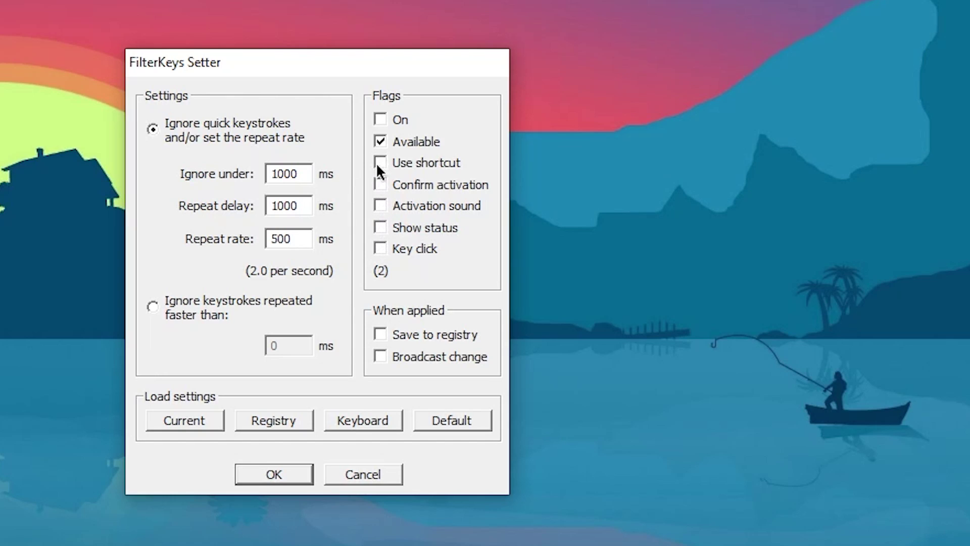
{"action": "left_click", "coordinate": [379, 120]}
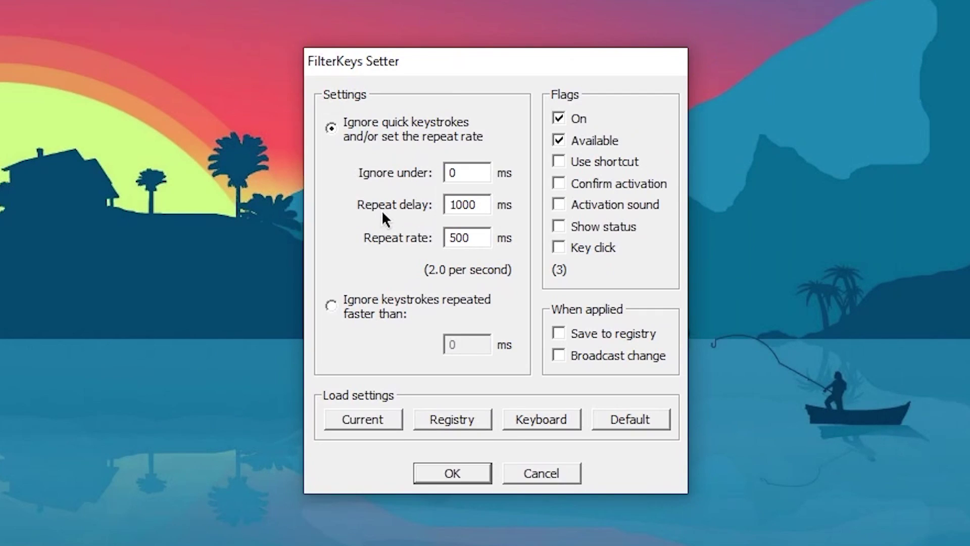
- Set Repeat delay to 150 ms and Repeat rate to 25 ms, and enable Save to registry
{"action": "double_click", "coordinate": [458, 205]}
{"action": "type", "text": "150"}
{"action": "left_click_drag", "start_coordinate": [478, 238], "coordinate": [414, 240]}
{"action": "type", "text": "25"}
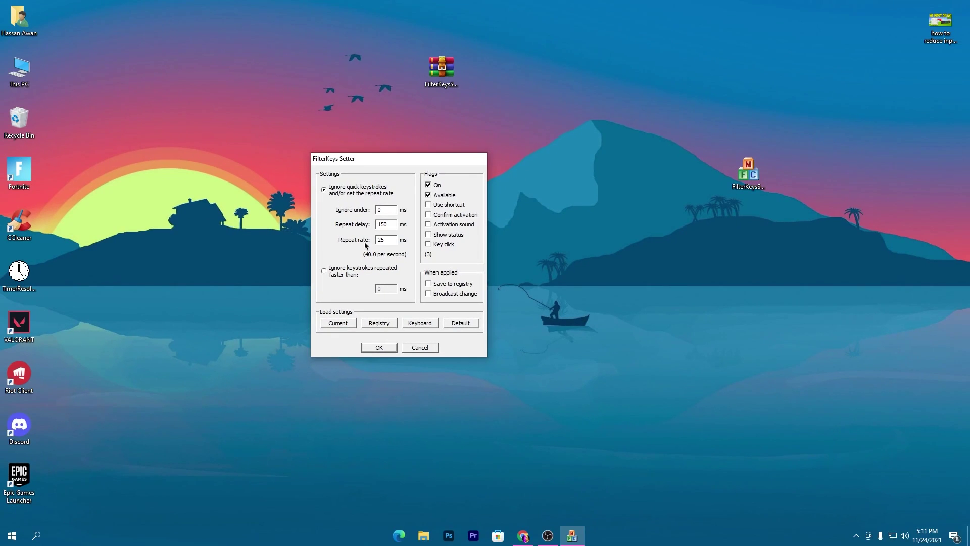
{"action": "left_click", "coordinate": [428, 284]}
- Apply the settings, then reopen FilterKeys Setter to confirm 0, 150 and 25 ms
{"action": "left_click", "coordinate": [380, 348]}
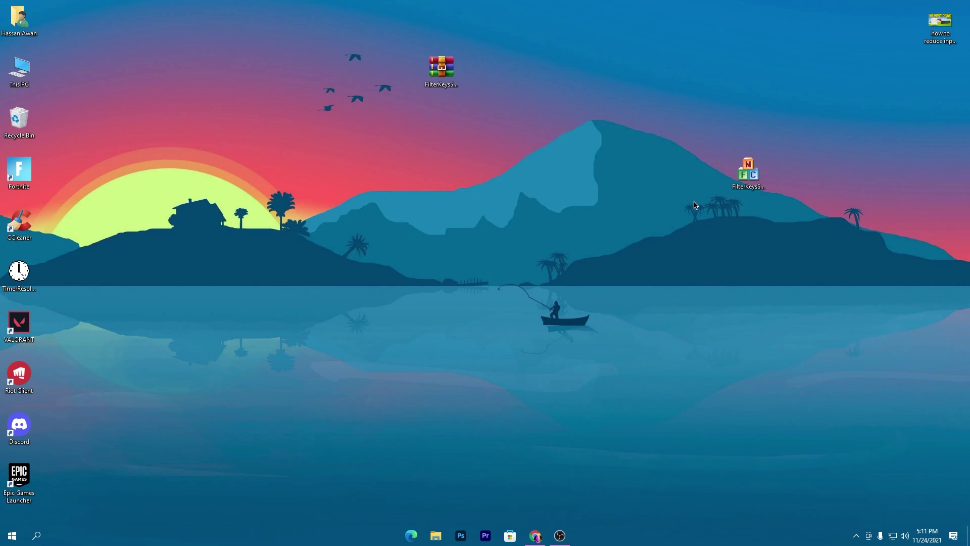
{"action": "double_click", "coordinate": [753, 173]}
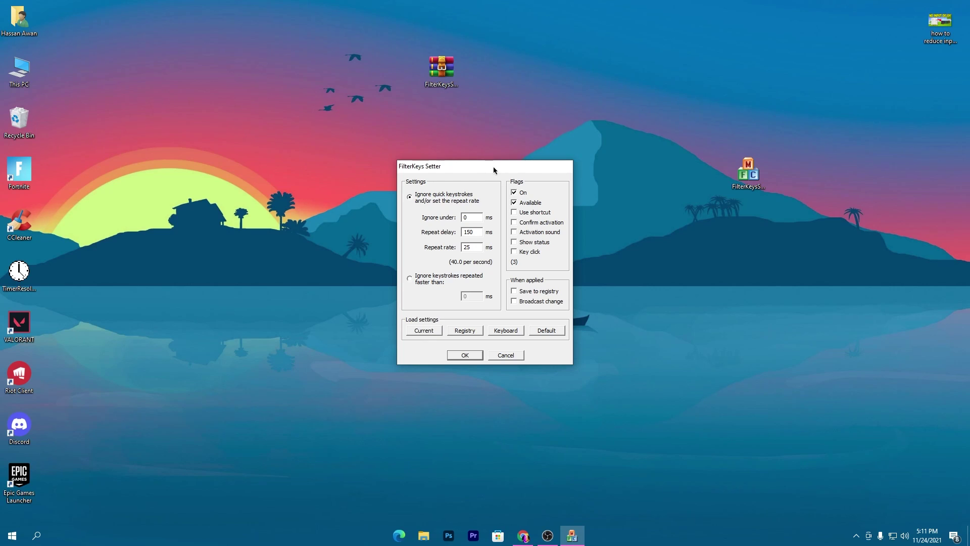
{"action": "left_click_drag", "start_coordinate": [494, 167], "coordinate": [276, 232]}
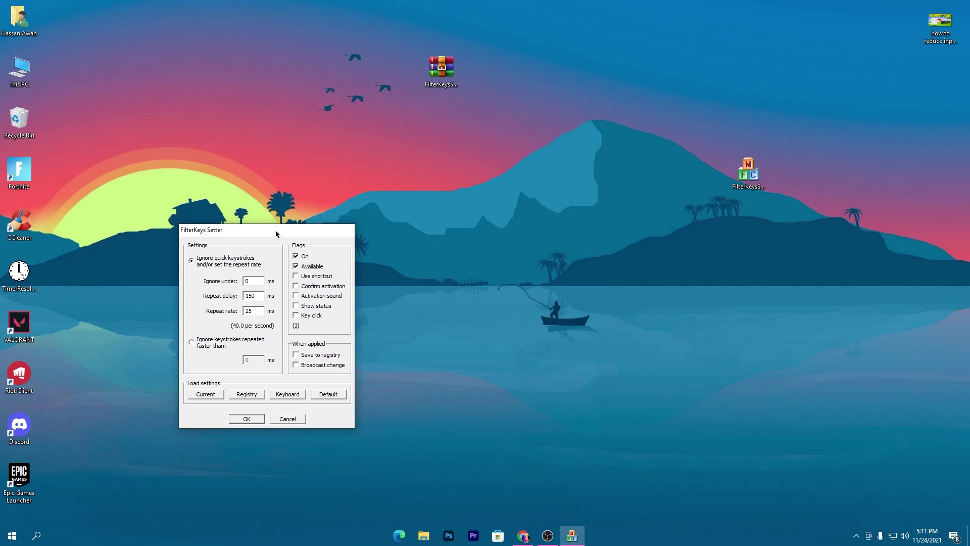
- Open Device Manager from This PC's Properties and maximize it
{"action": "right_click", "coordinate": [35, 70]}
{"action": "left_click", "coordinate": [93, 187]}
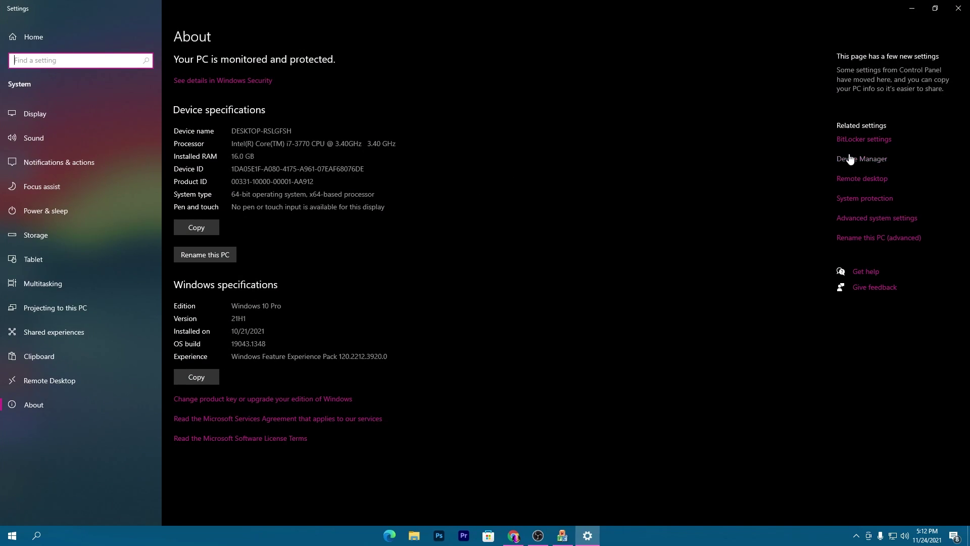
{"action": "left_click", "coordinate": [850, 159]}
{"action": "double_click", "coordinate": [168, 31]}
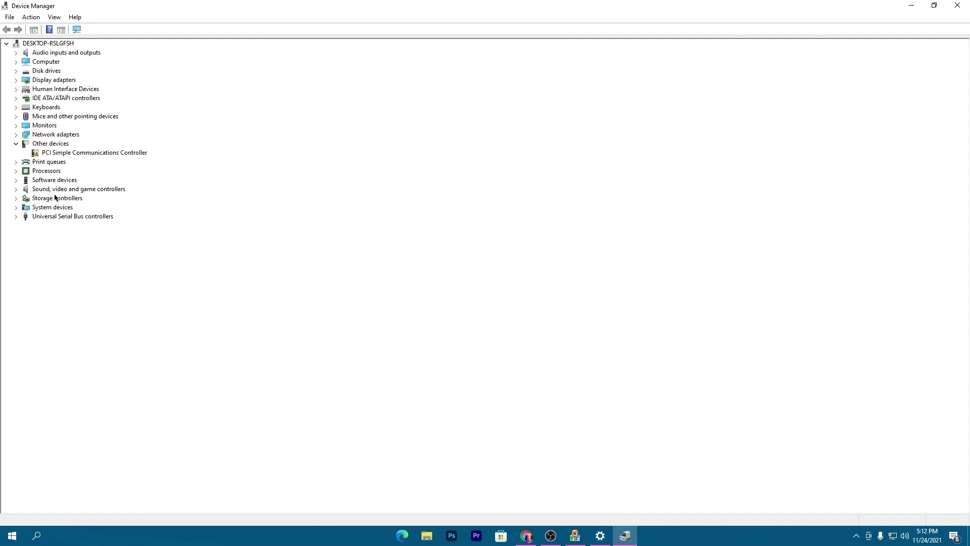
- Disable the High precision event timer under System devices, then collapse the category
{"action": "left_click", "coordinate": [15, 207]}
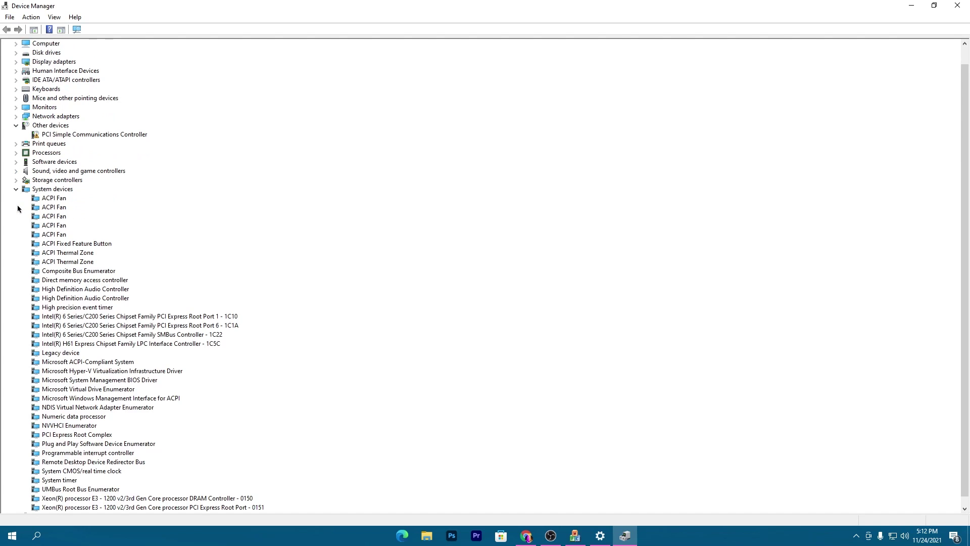
{"action": "right_click", "coordinate": [82, 308]}
{"action": "left_click", "coordinate": [126, 326]}
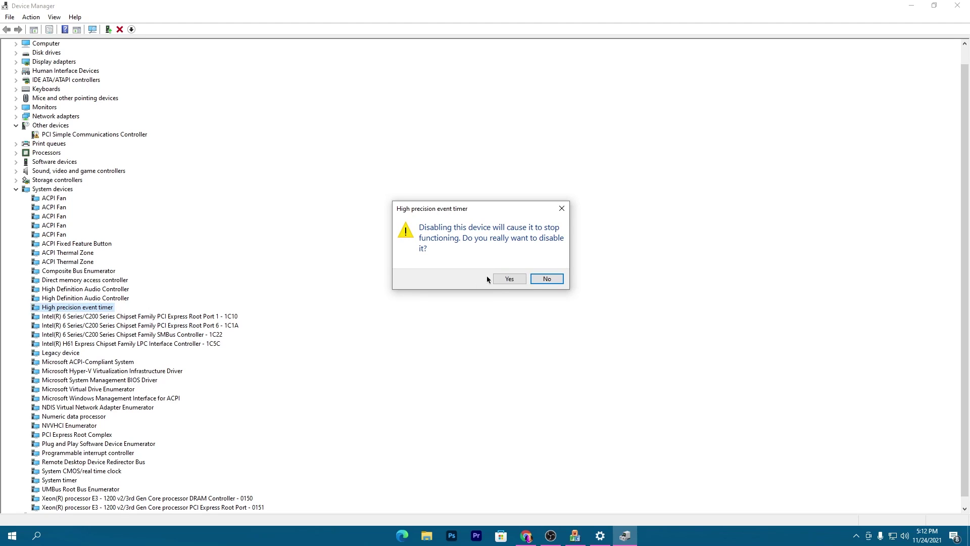
{"action": "left_click", "coordinate": [505, 279]}
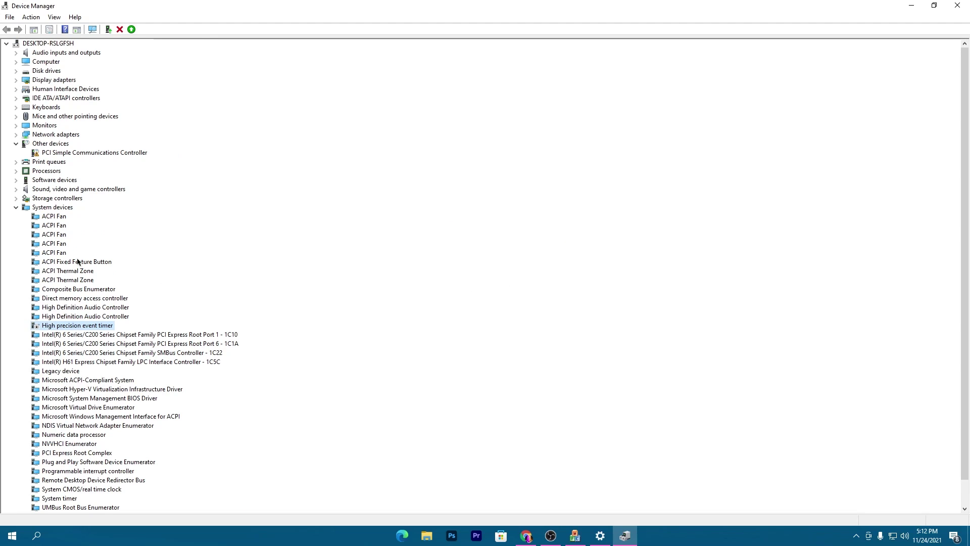
{"action": "left_click", "coordinate": [15, 207]}
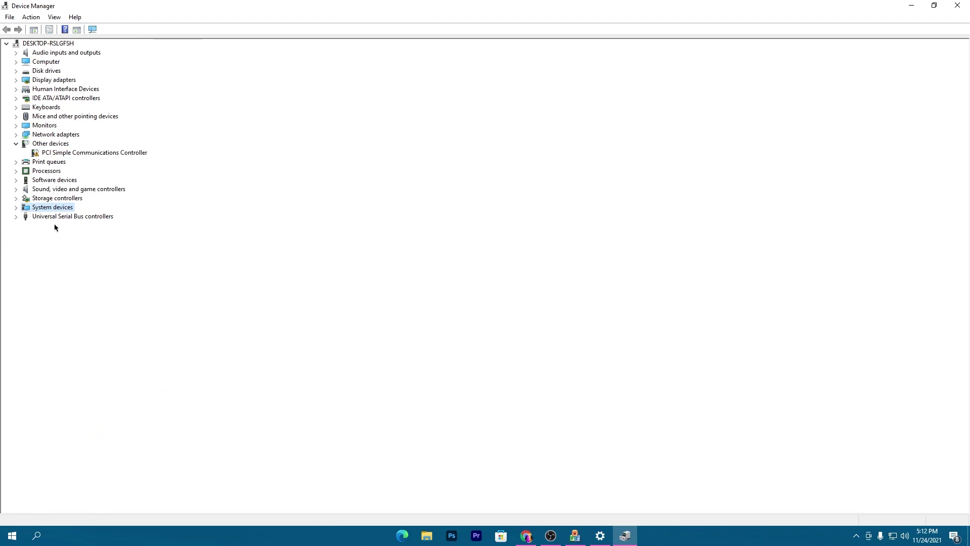
- Uncheck 'Allow the computer to turn off this device' for the first Generic USB Hub
{"action": "left_click", "coordinate": [16, 216]}
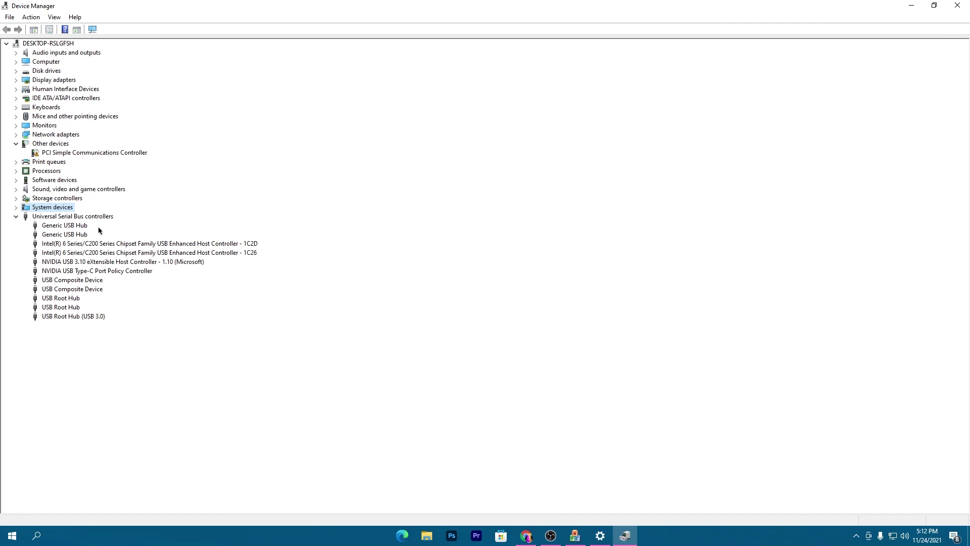
{"action": "right_click", "coordinate": [60, 229]}
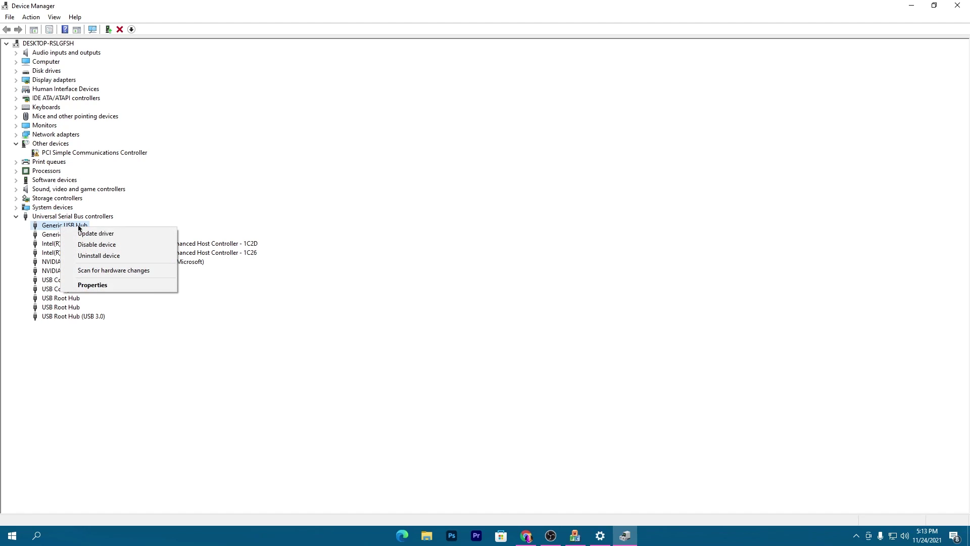
{"action": "left_click", "coordinate": [87, 286]}
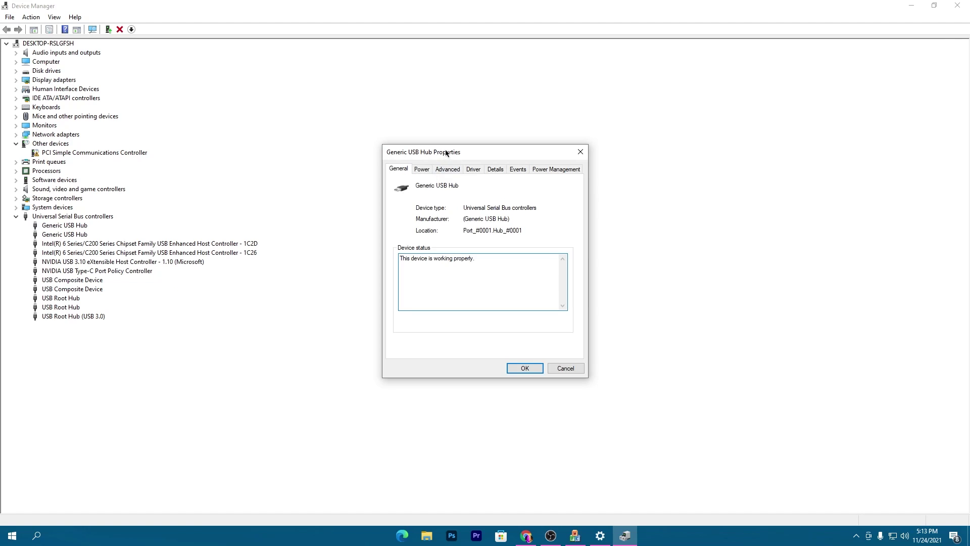
{"action": "left_click_drag", "start_coordinate": [445, 151], "coordinate": [334, 150]}
{"action": "left_click", "coordinate": [434, 168]}
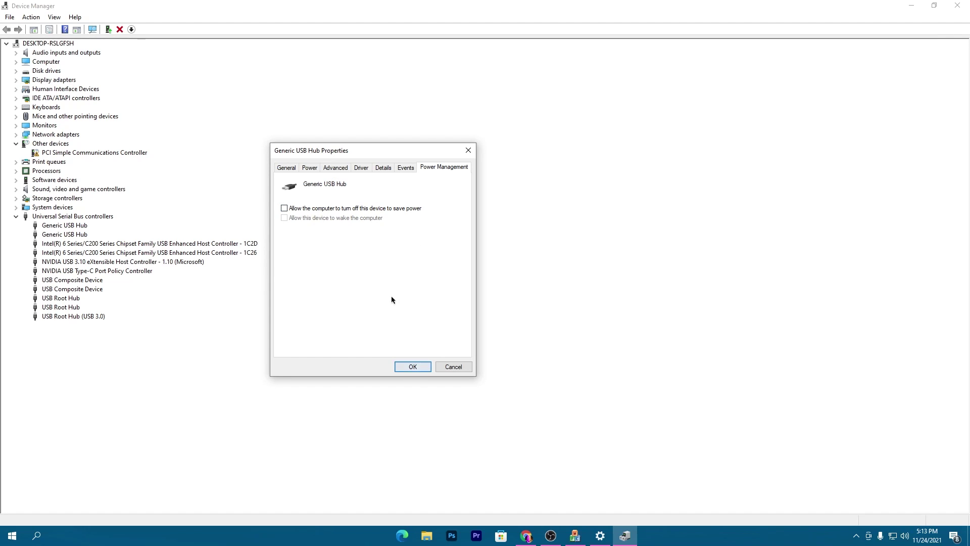
{"action": "left_click", "coordinate": [413, 367]}
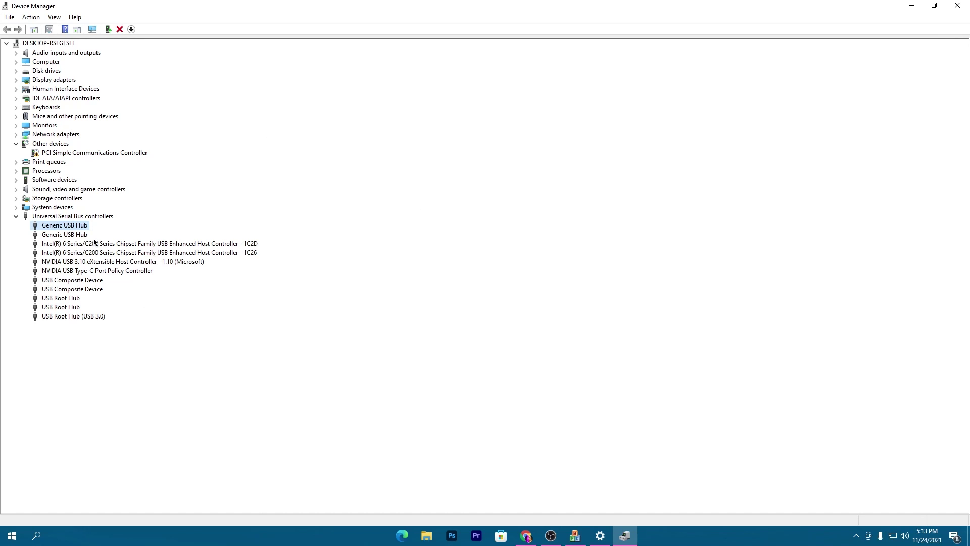
- Close Device Manager and the Settings About window
{"action": "left_click", "coordinate": [957, 6]}
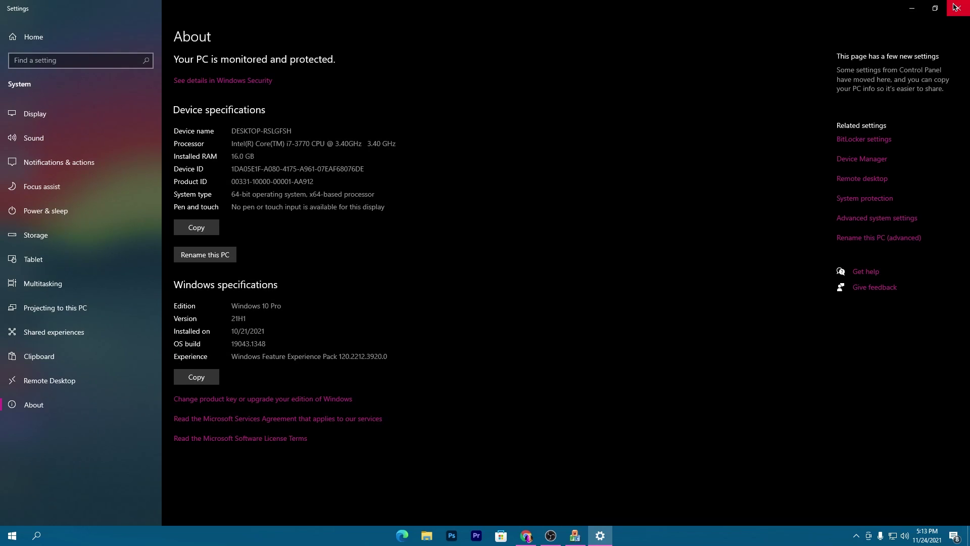
{"action": "left_click", "coordinate": [955, 7]}
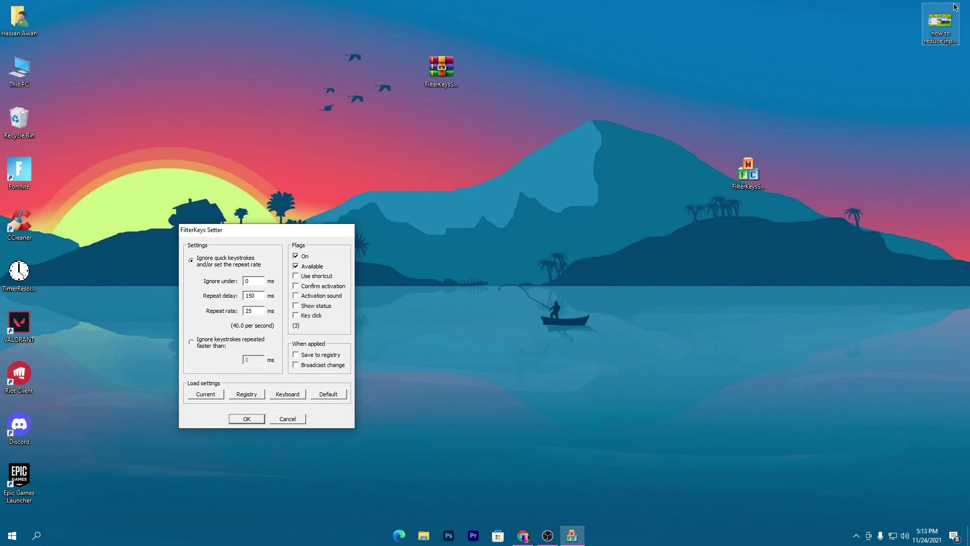